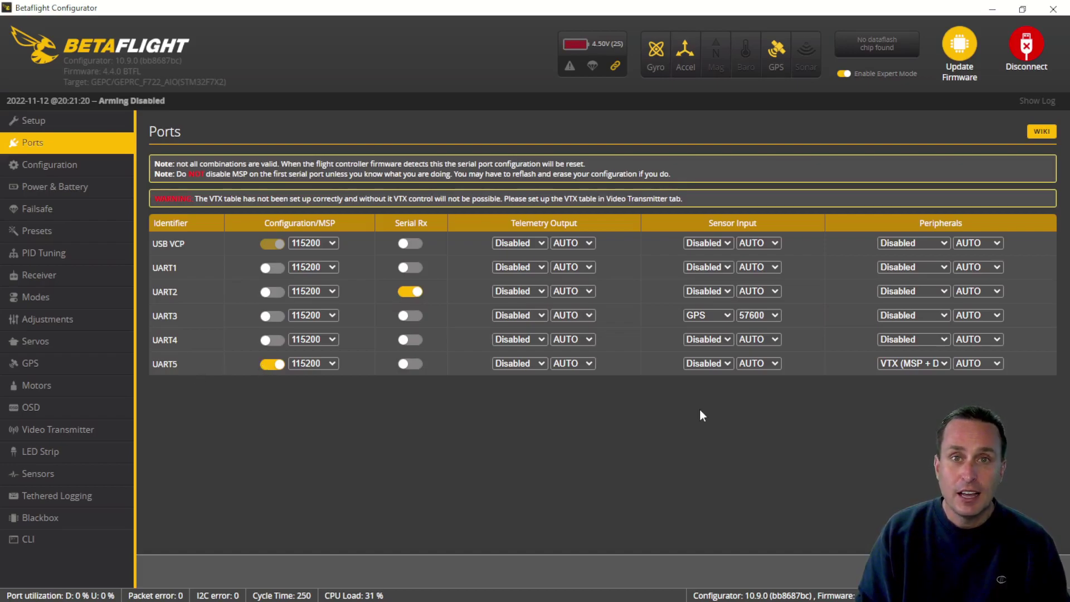
Keep UART5 on MSP VTX, then download the whole WTFOSD Google Drive folder as a zip.
click(912, 362)
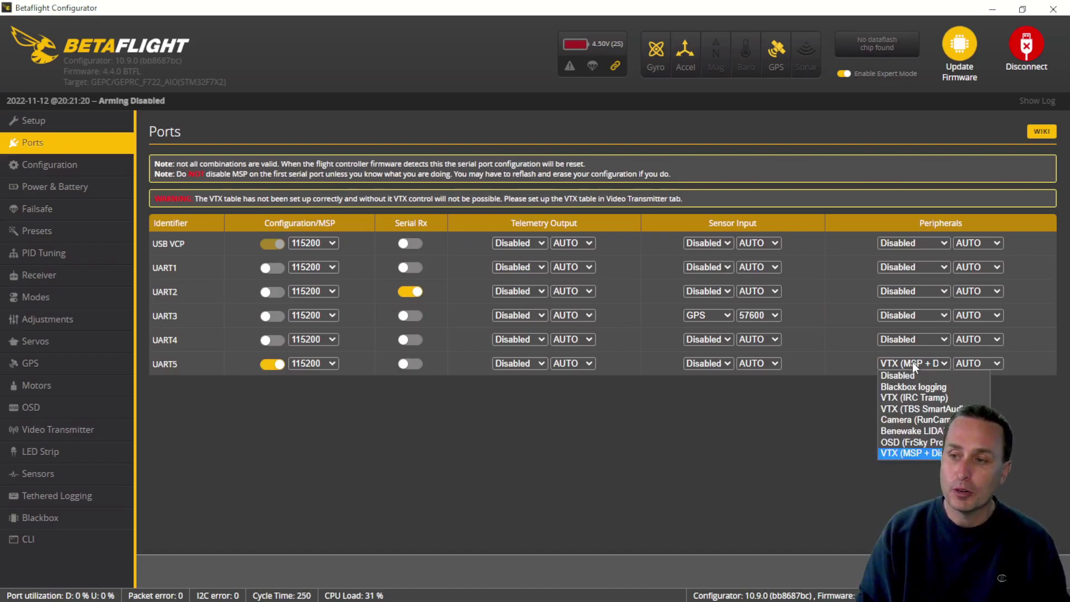
click(911, 453)
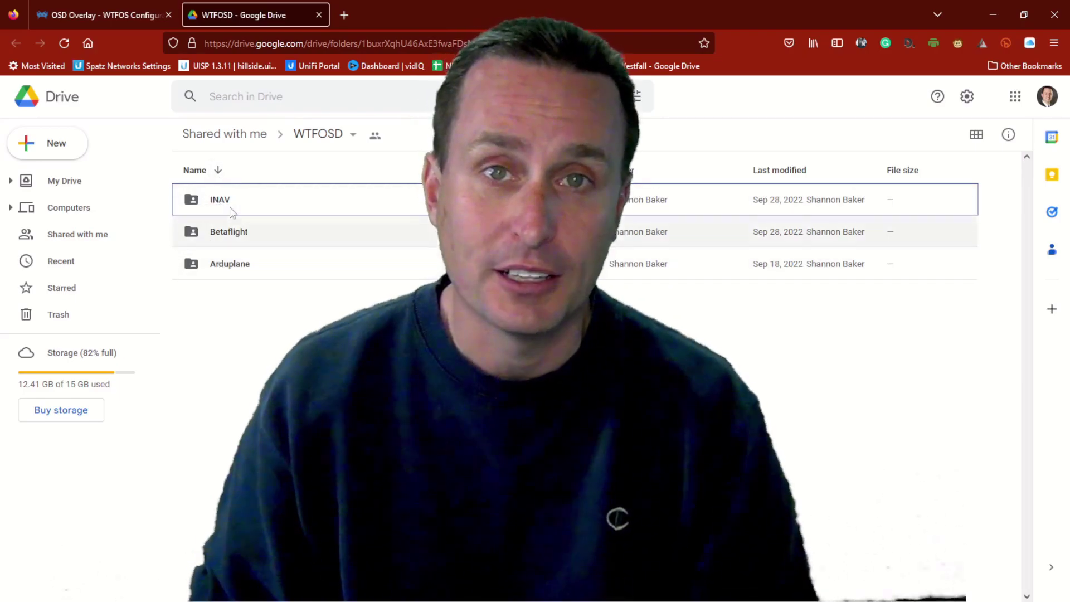
click(337, 137)
click(339, 137)
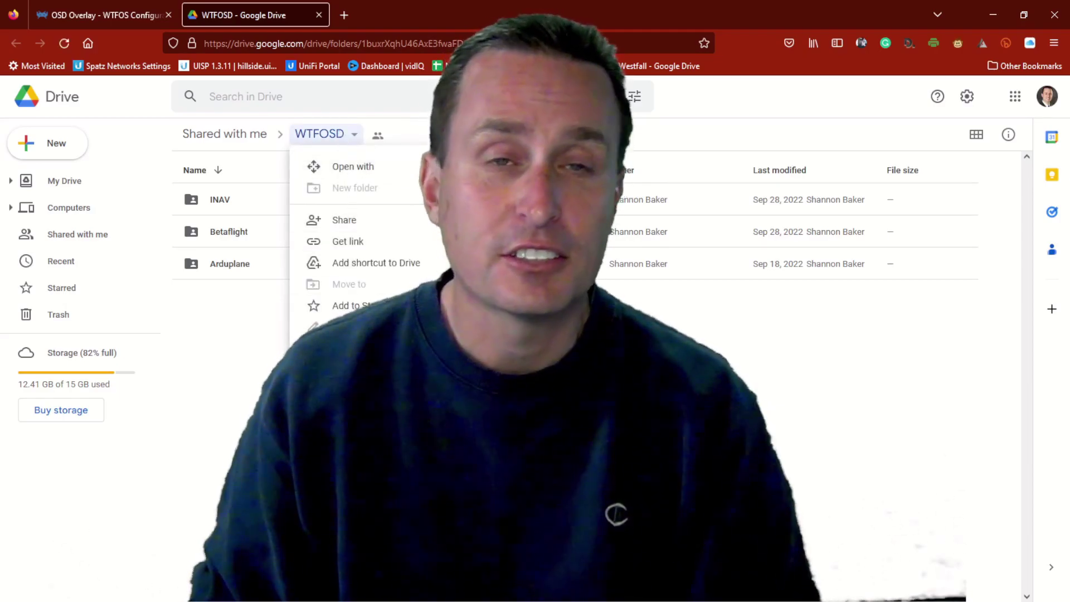
click(351, 423)
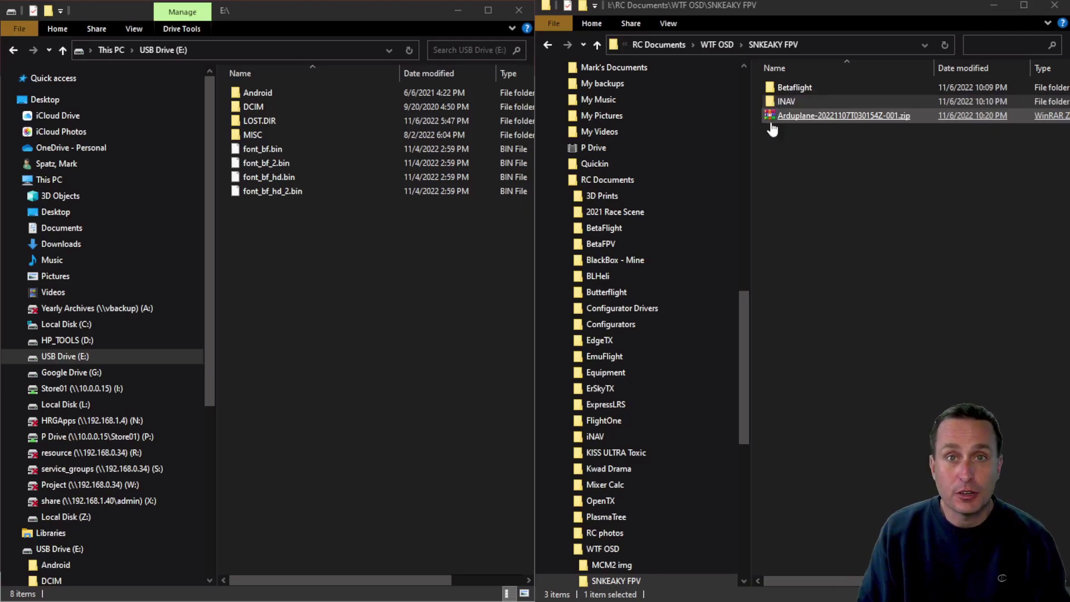
Select the four font .bin files in SNEAKY FPV > Betaflight > SNEAKY_FPV_BF_WTFOSD_SPHERE.
click(787, 92)
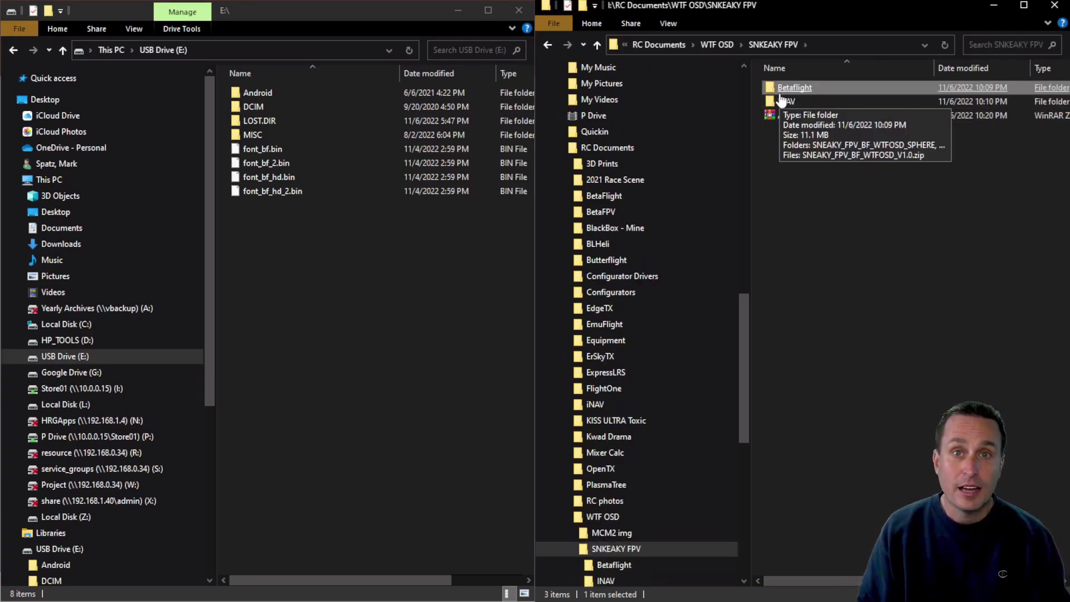
double_click(796, 89)
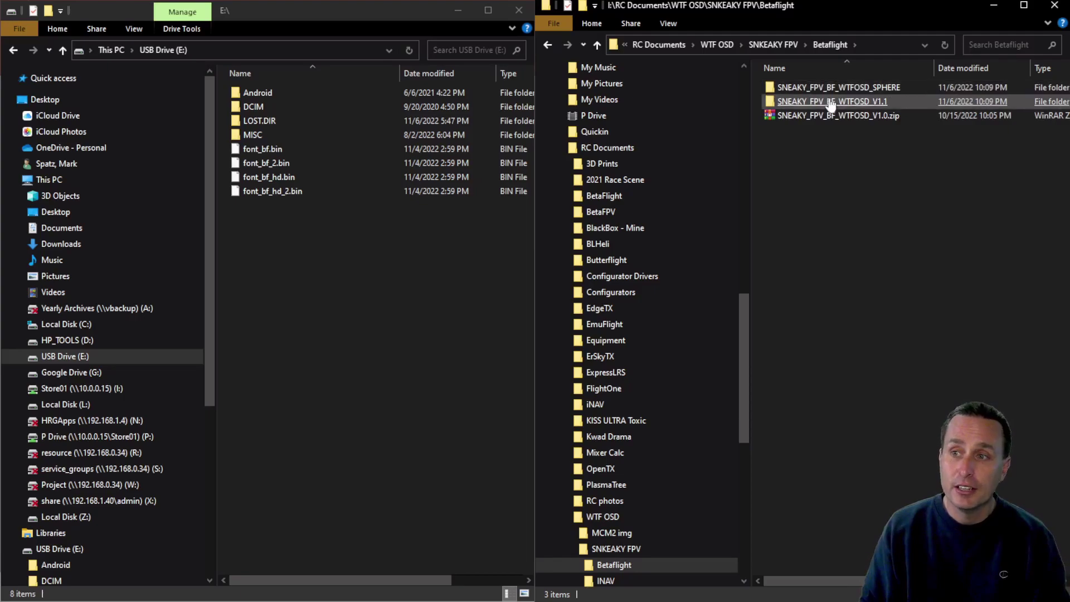
click(888, 92)
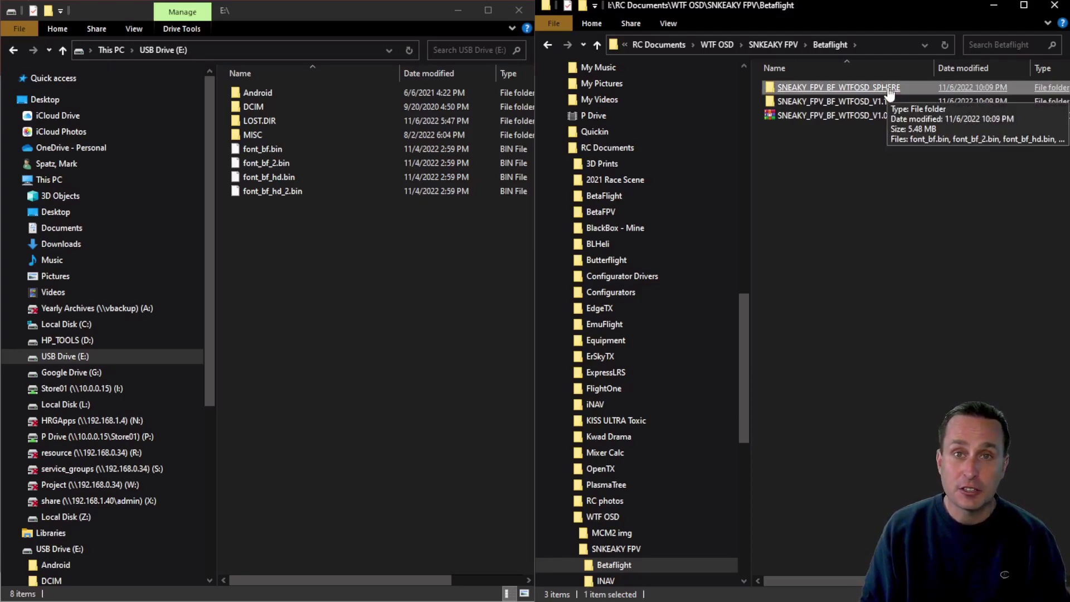
double_click(888, 89)
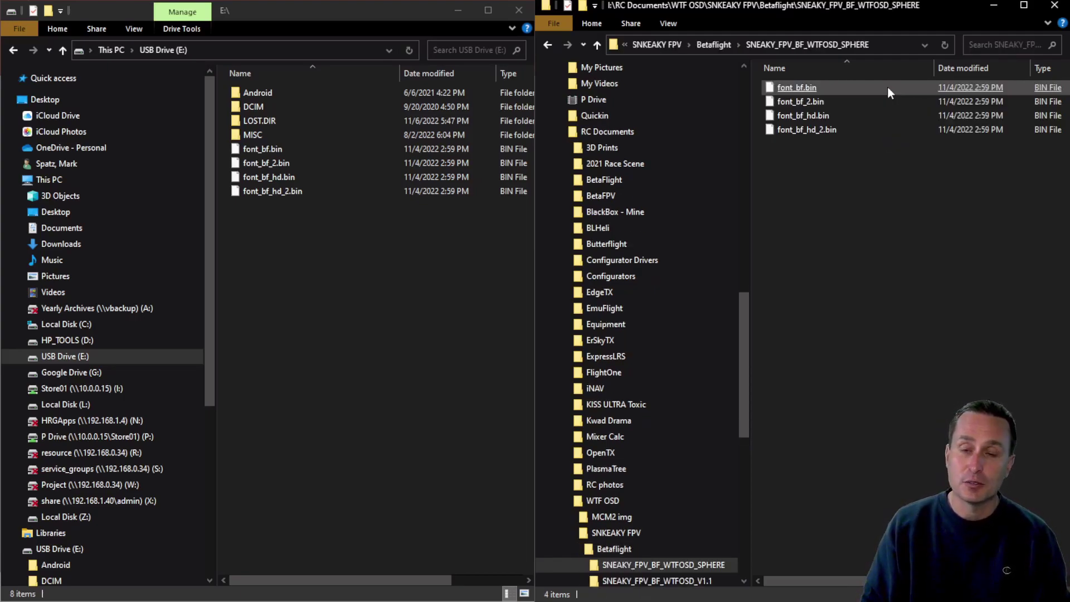
click(887, 87)
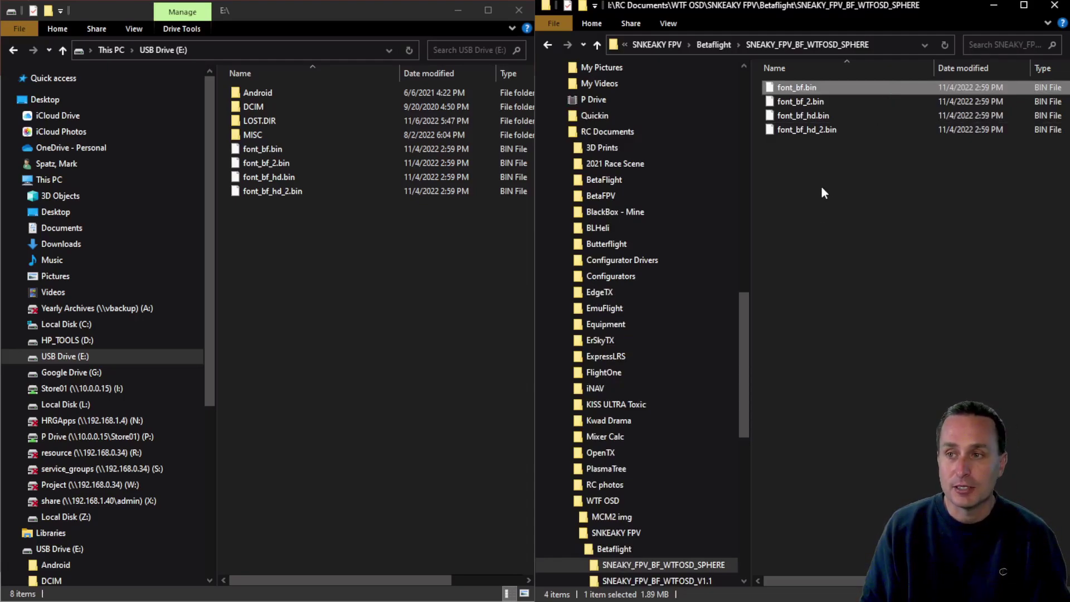
drag(827, 193, 780, 90)
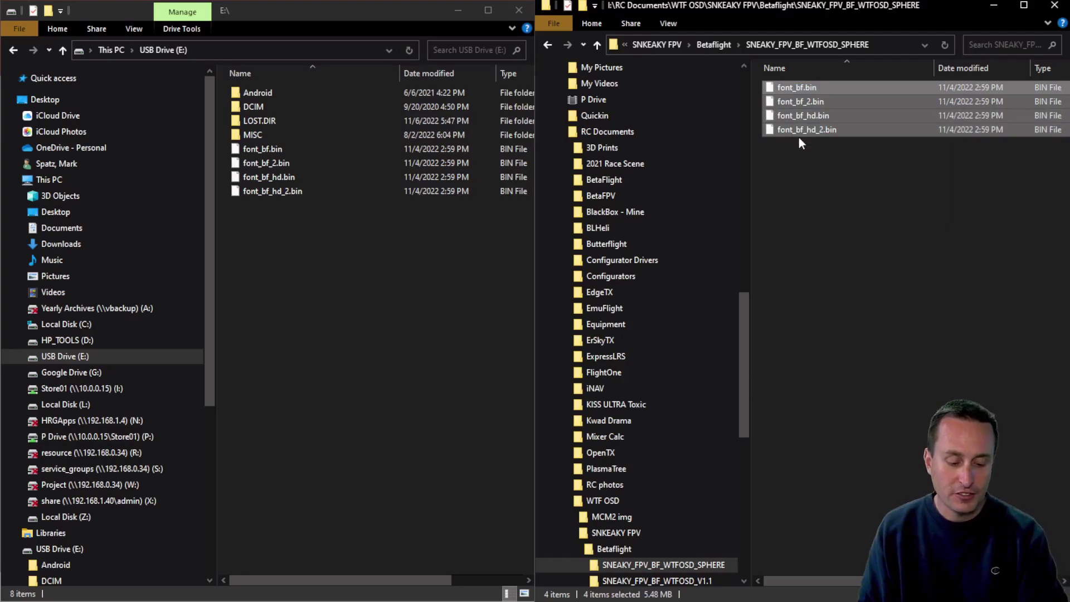
Paste the four Betaflight font files onto USB Drive (E:), replacing the existing ones.
click(236, 221)
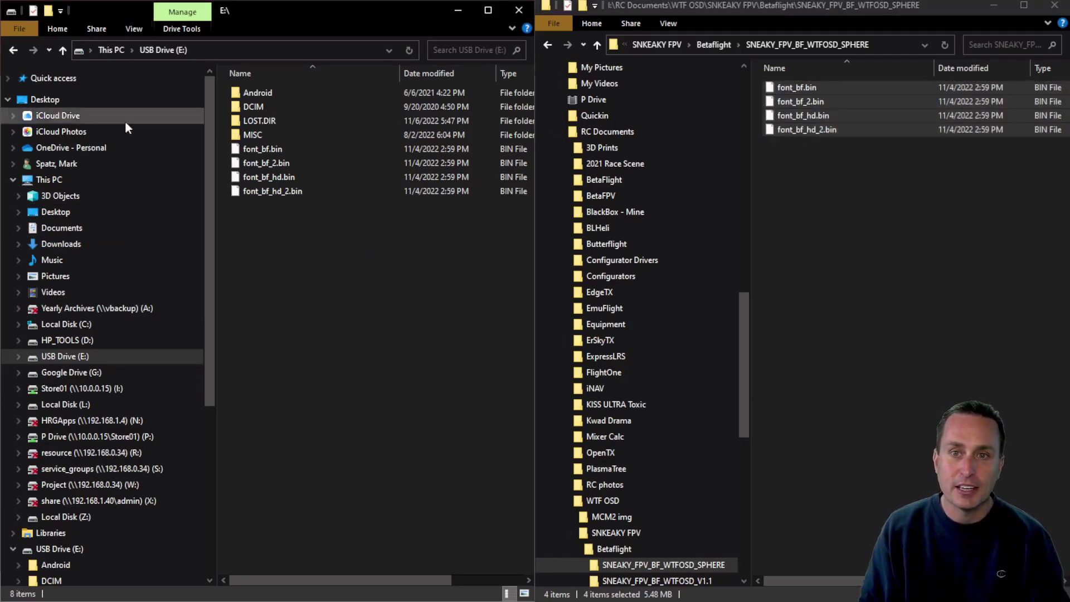
click(270, 124)
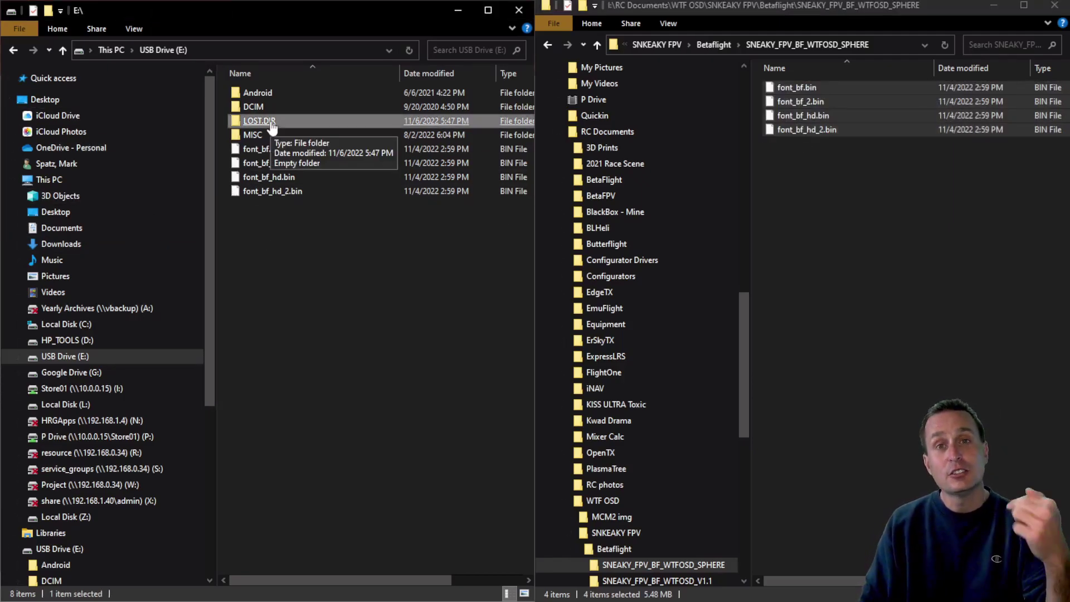
right_click(267, 229)
click(304, 324)
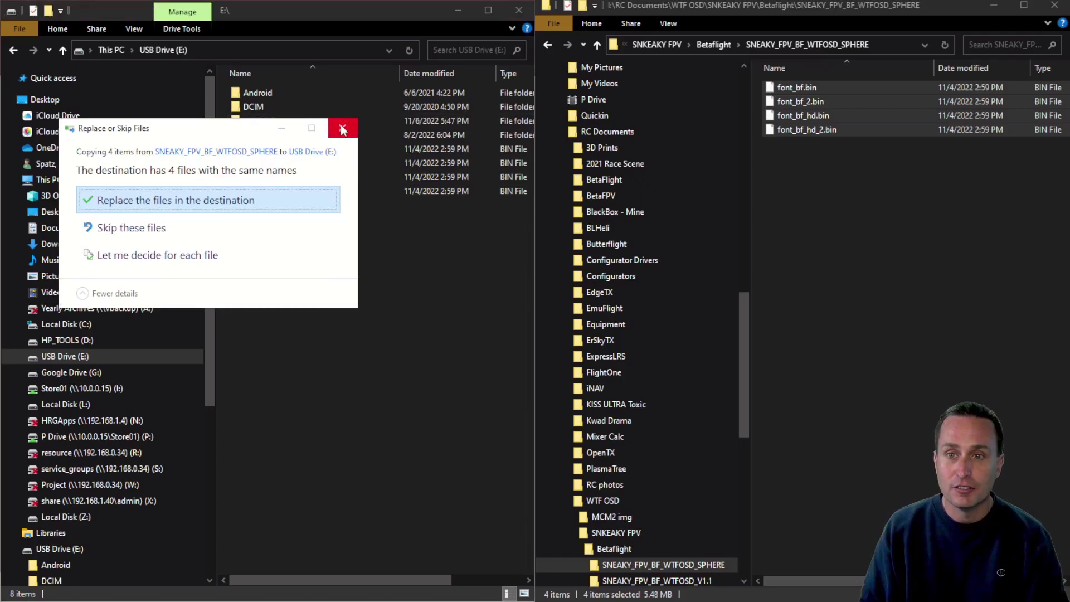
click(223, 200)
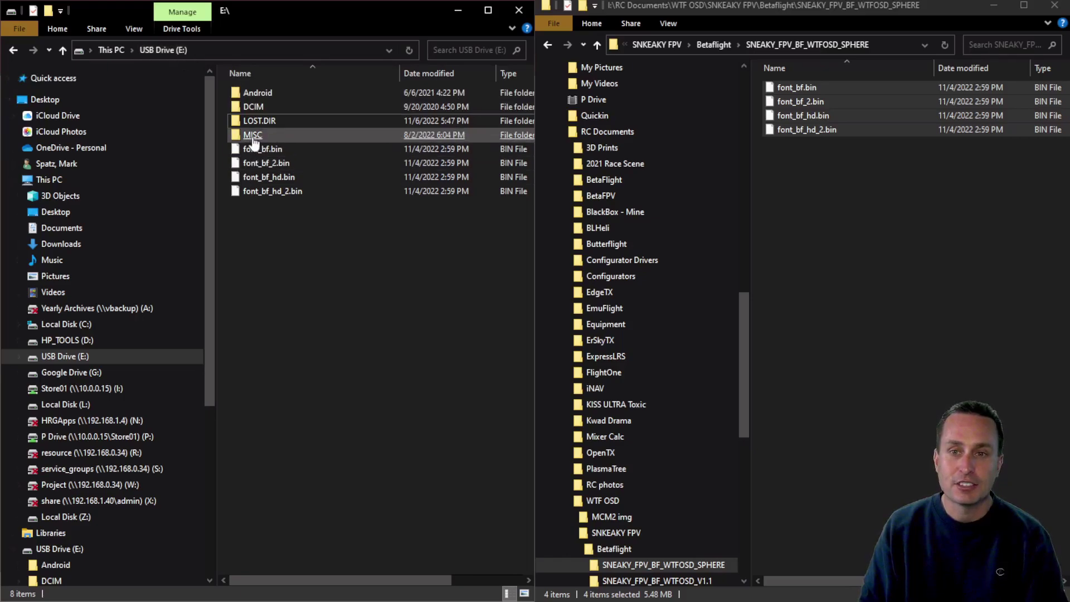
scroll(670, 466, down, 1)
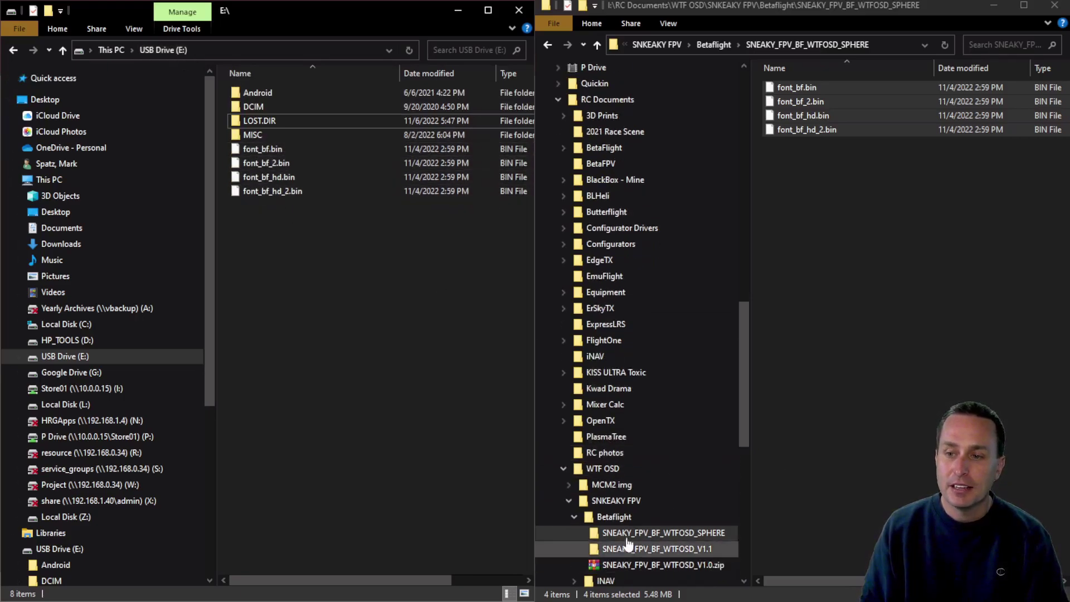
Select the four font_inav .bin files in INAV > V1.8 > SNEAKY_FPV_INAV_V1.8_WTFOSD_Sphere.
click(613, 517)
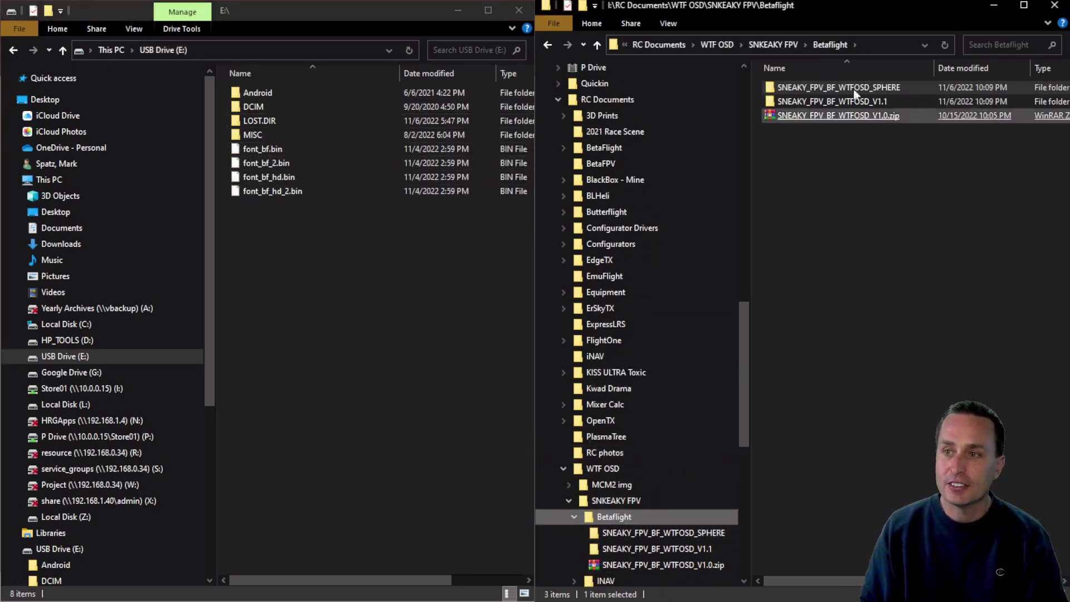
click(614, 502)
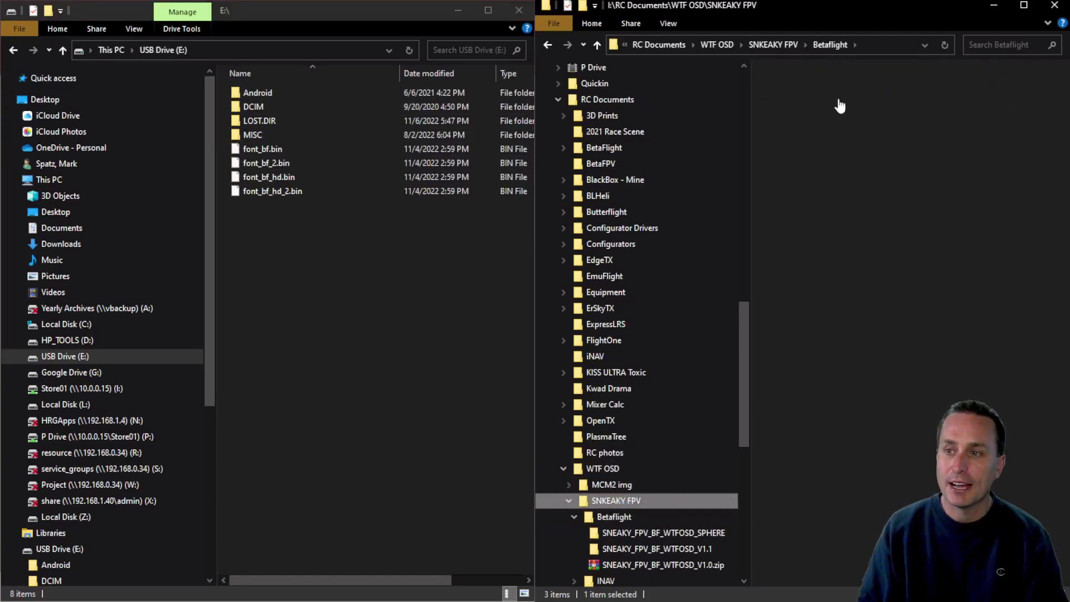
double_click(787, 102)
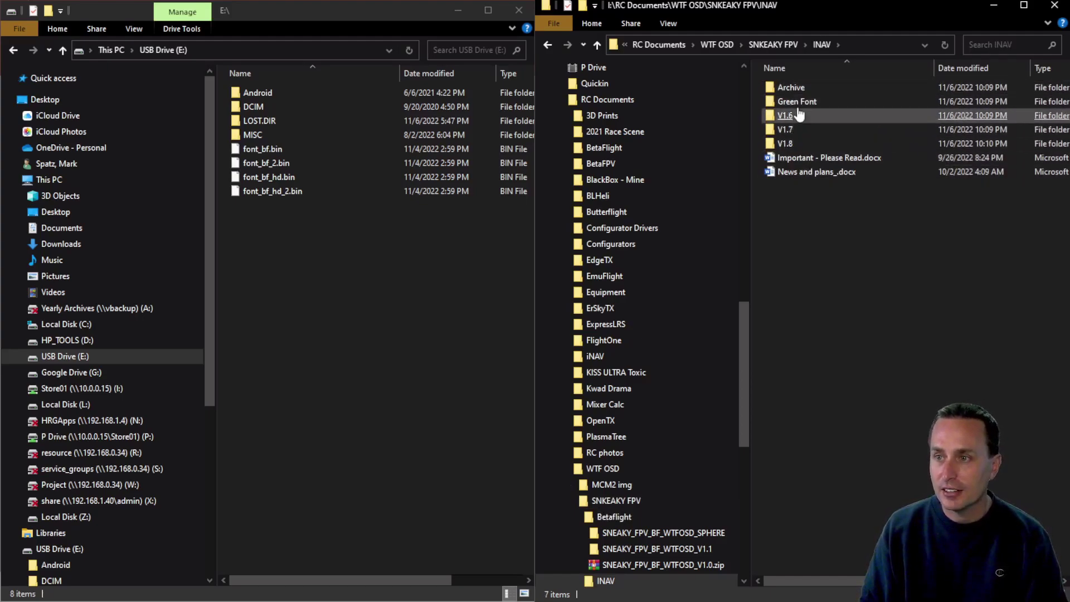
click(795, 102)
double_click(785, 144)
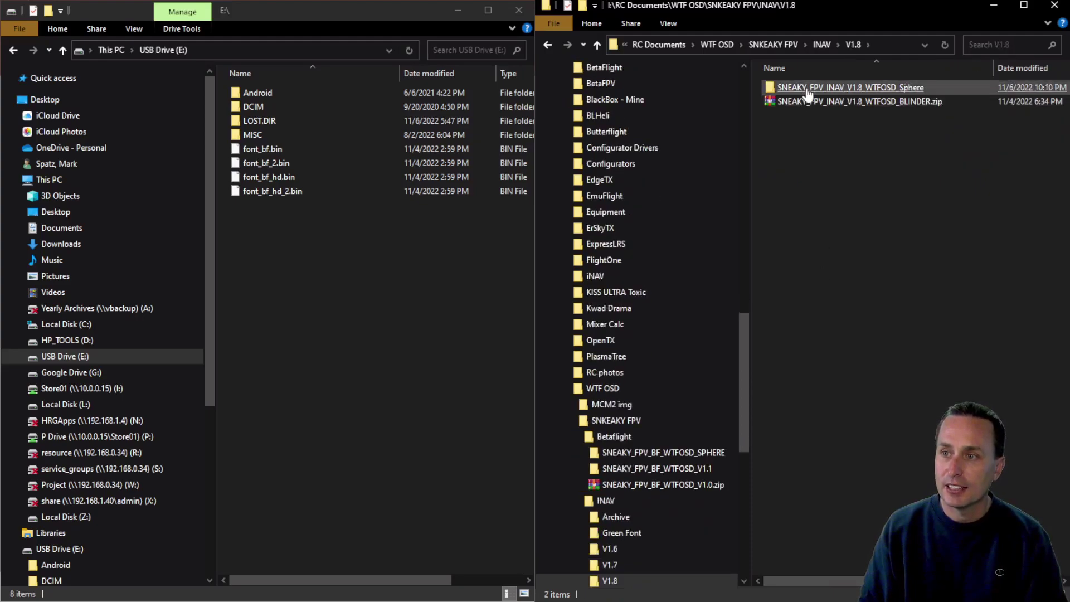
click(812, 91)
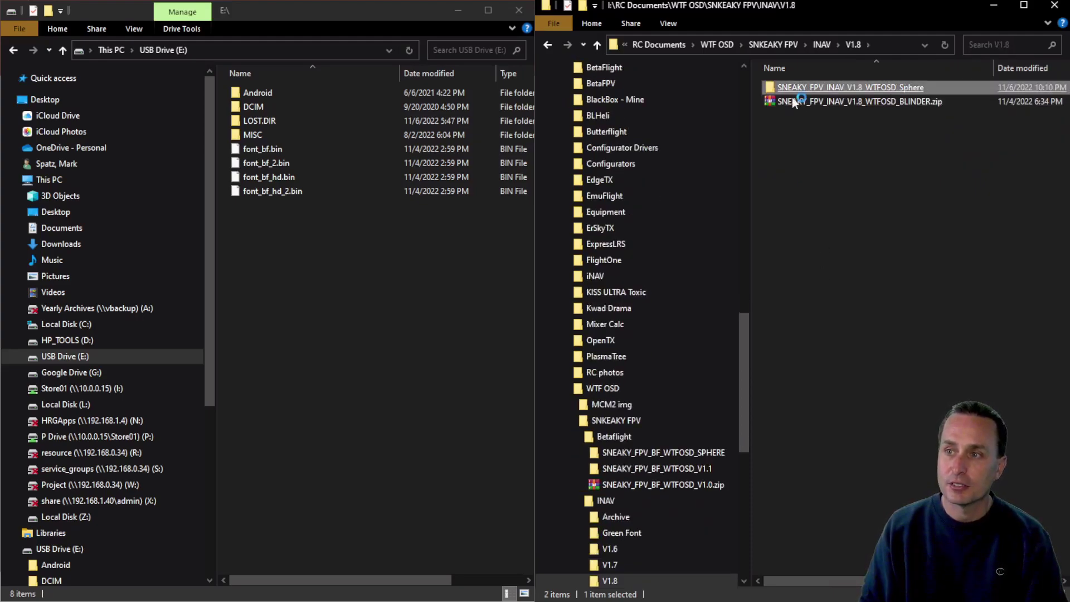
drag(824, 144, 798, 87)
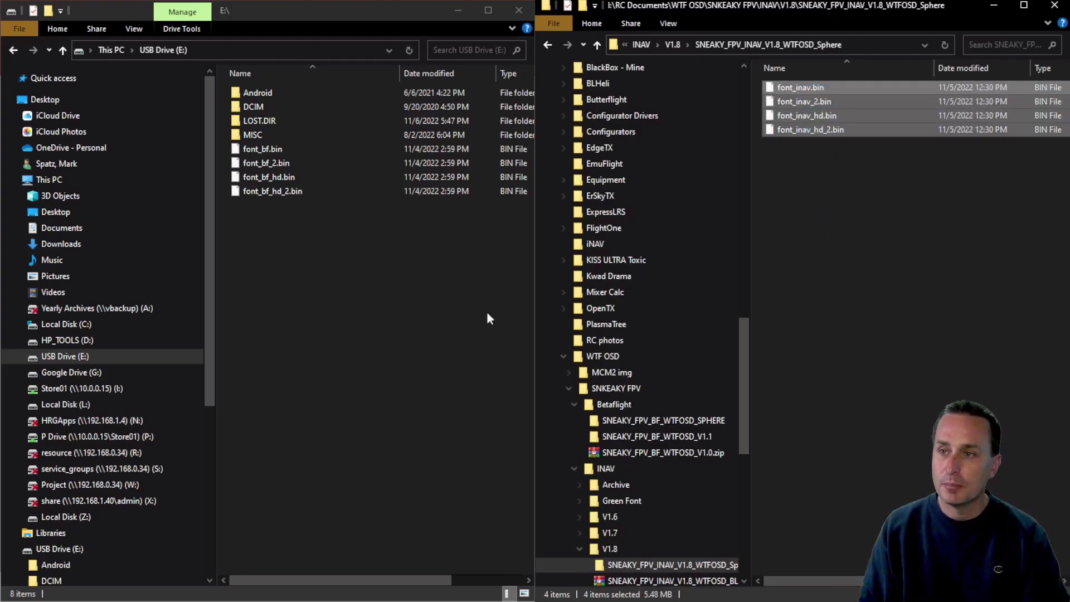
Paste the four font_inav files onto the USB Drive (E:) root.
click(340, 296)
right_click(251, 209)
click(312, 303)
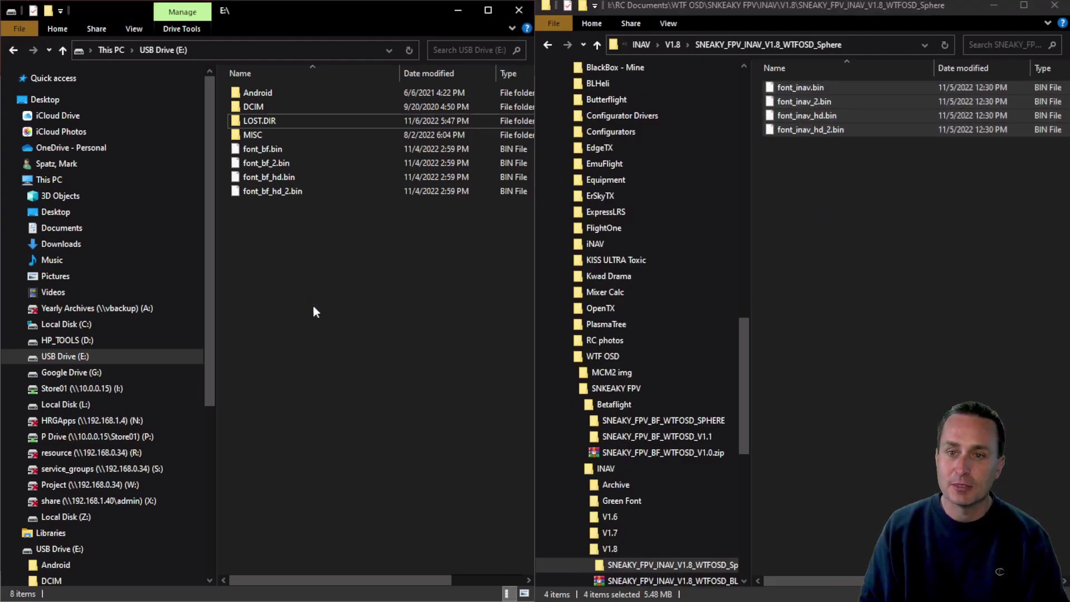
click(303, 254)
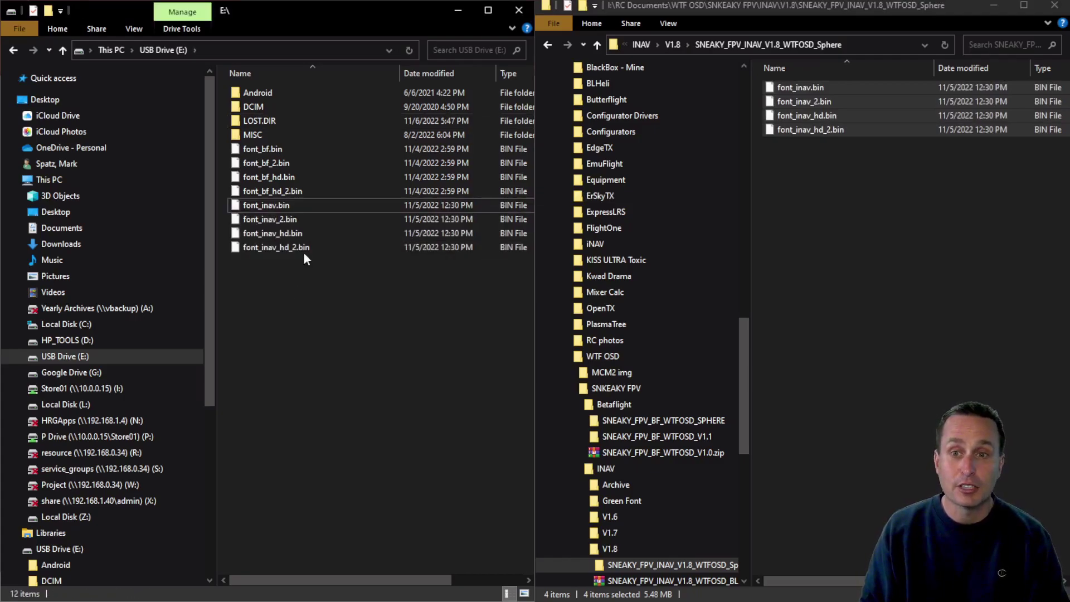
click(269, 219)
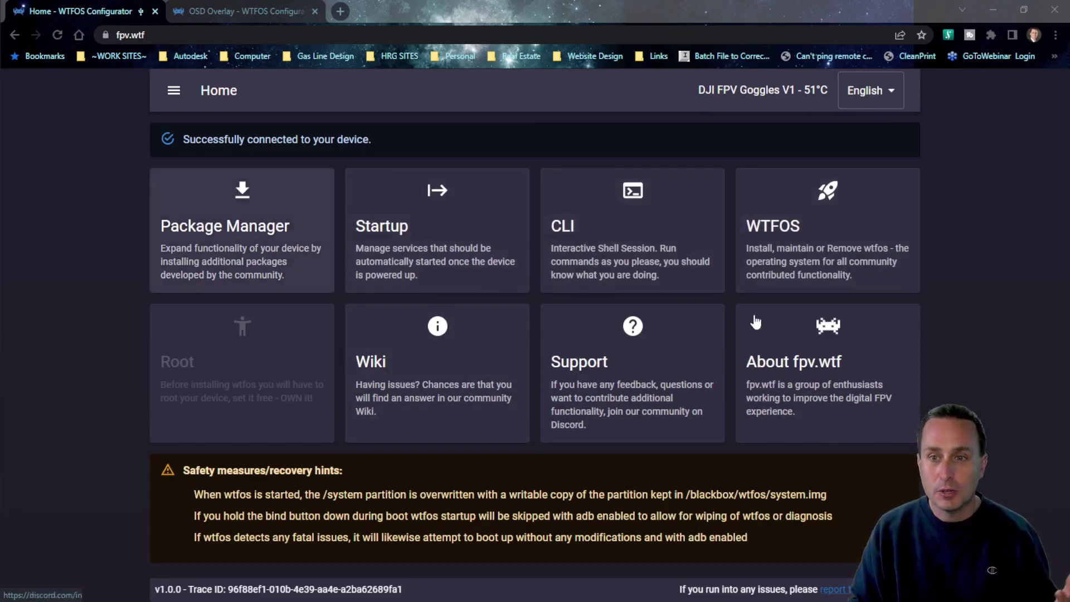
Run 'package-config set msp-osd rec_enabled true' in the goggles CLI.
click(596, 245)
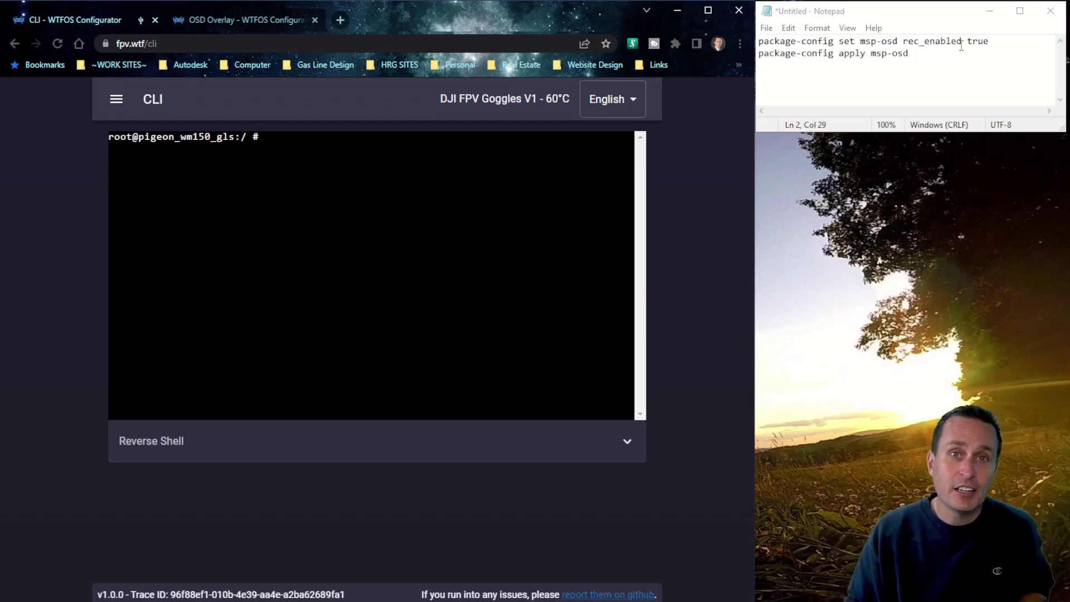
click(1023, 40)
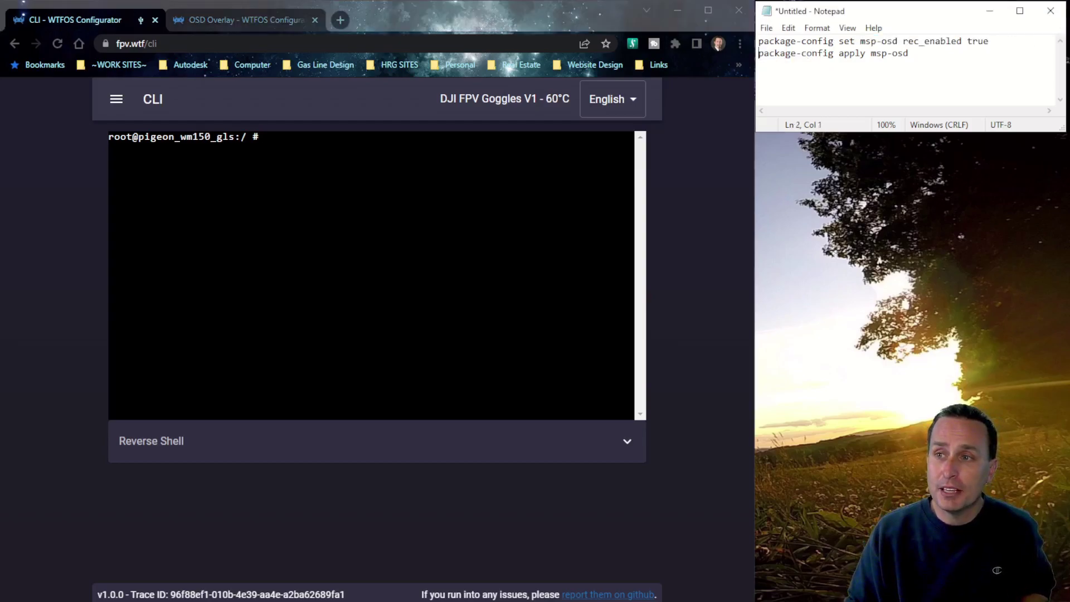
drag(1002, 41, 758, 41)
right_click(794, 37)
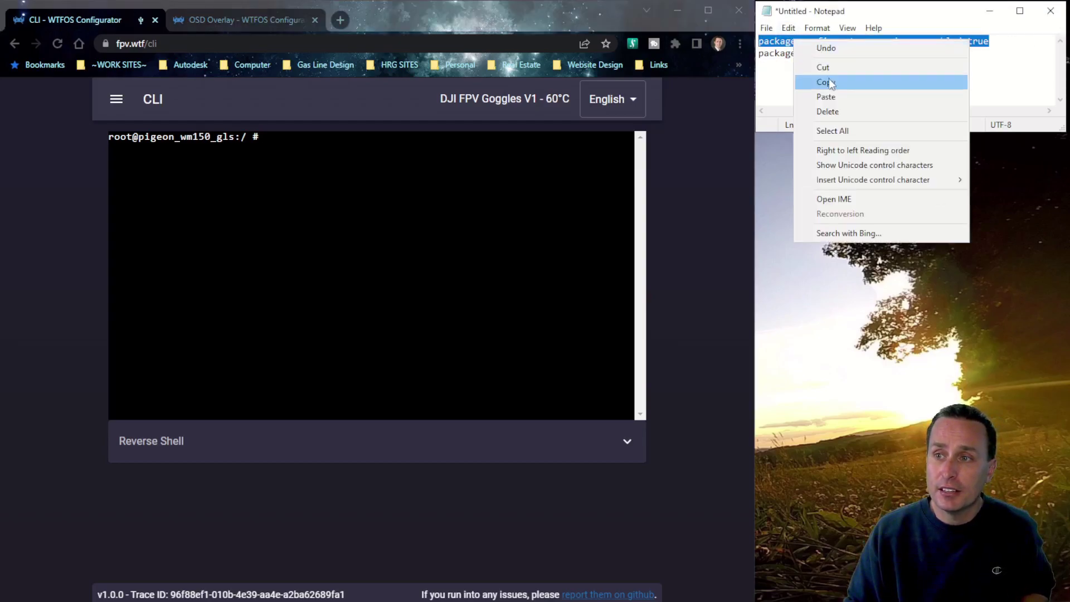
click(819, 81)
click(218, 447)
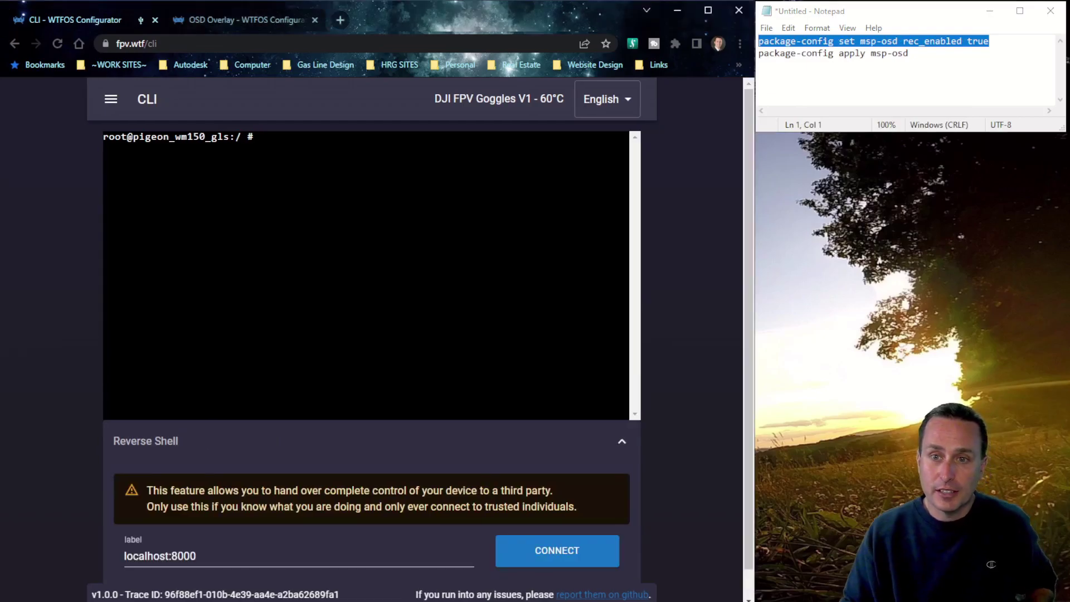
right_click(286, 171)
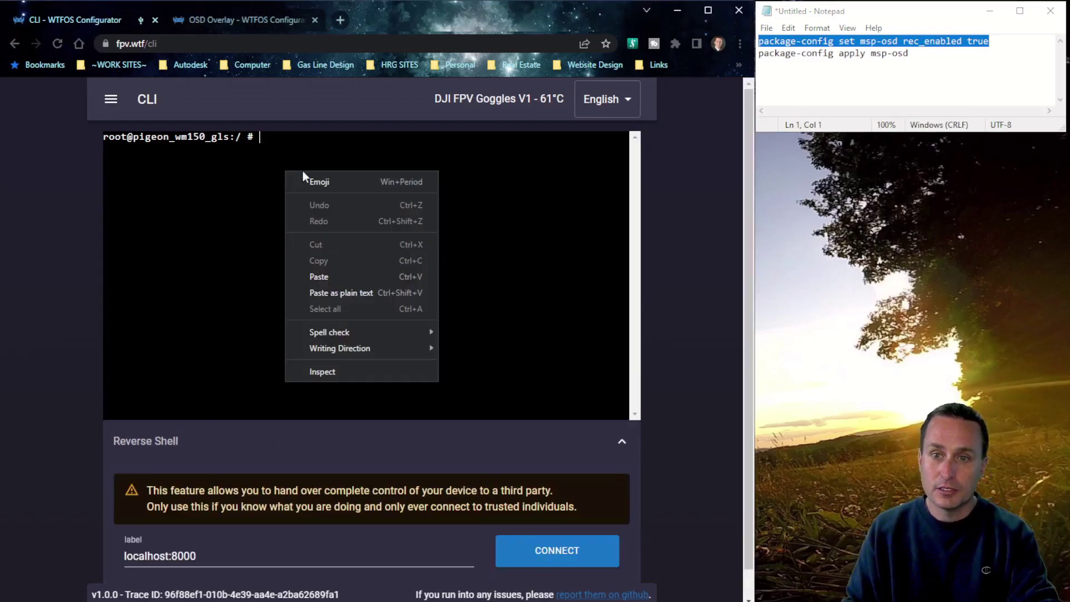
click(330, 276)
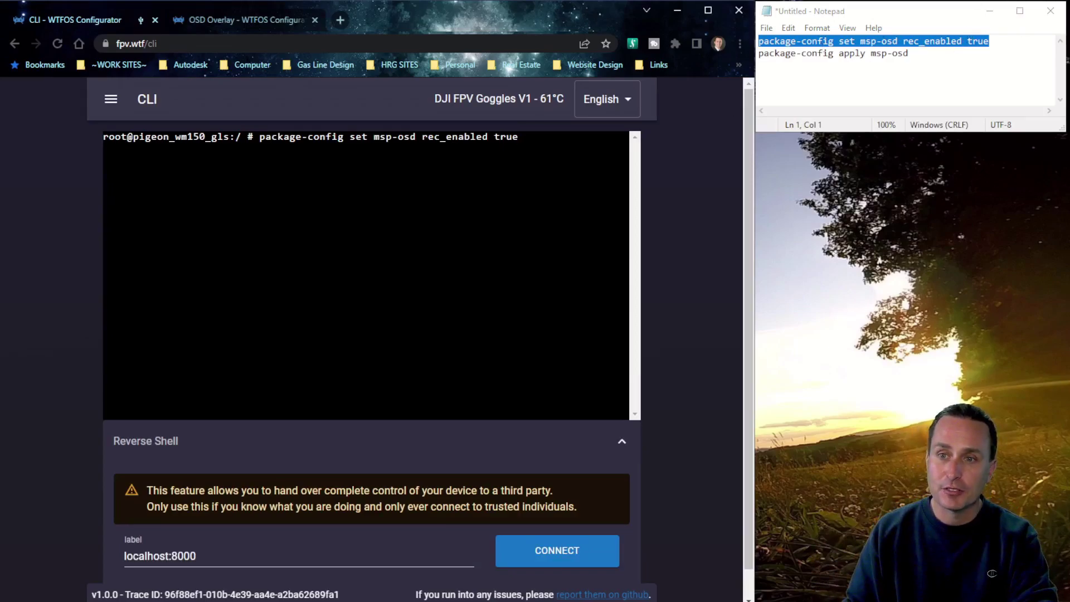
right_click(400, 148)
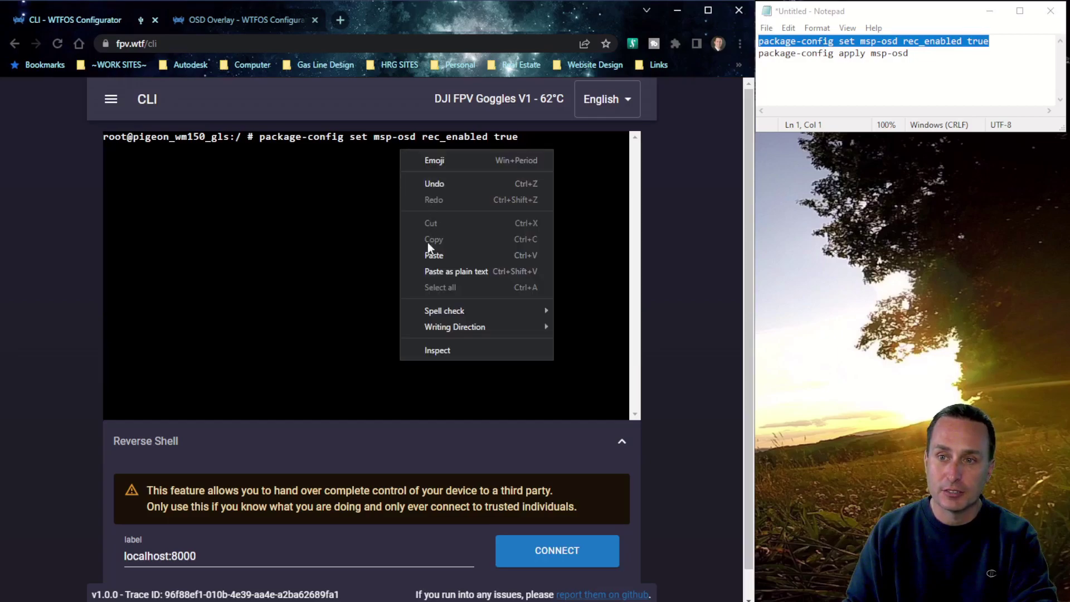
click(521, 142)
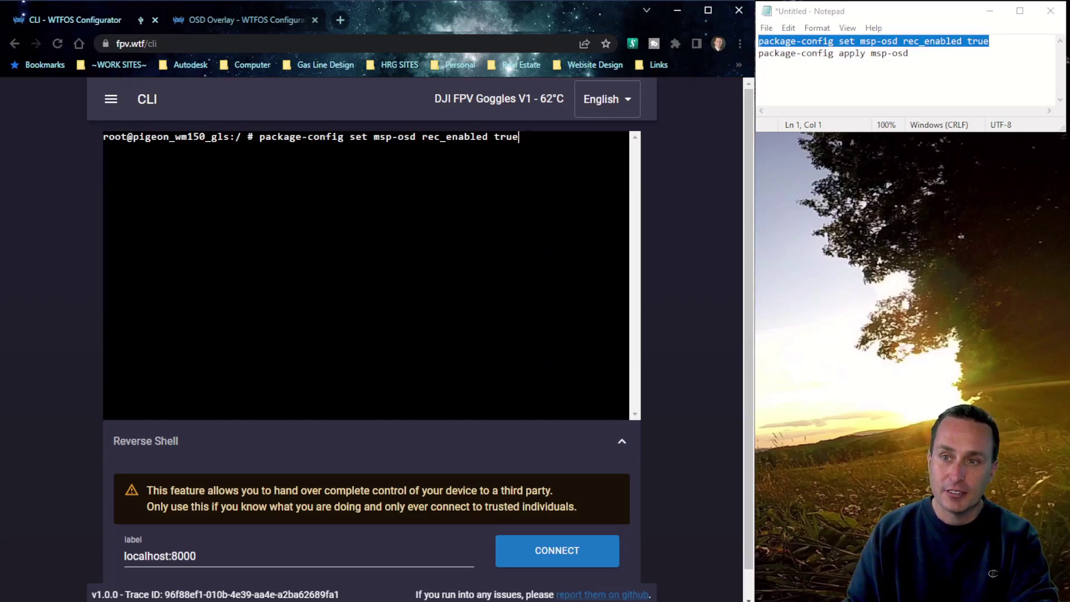
key(Return)
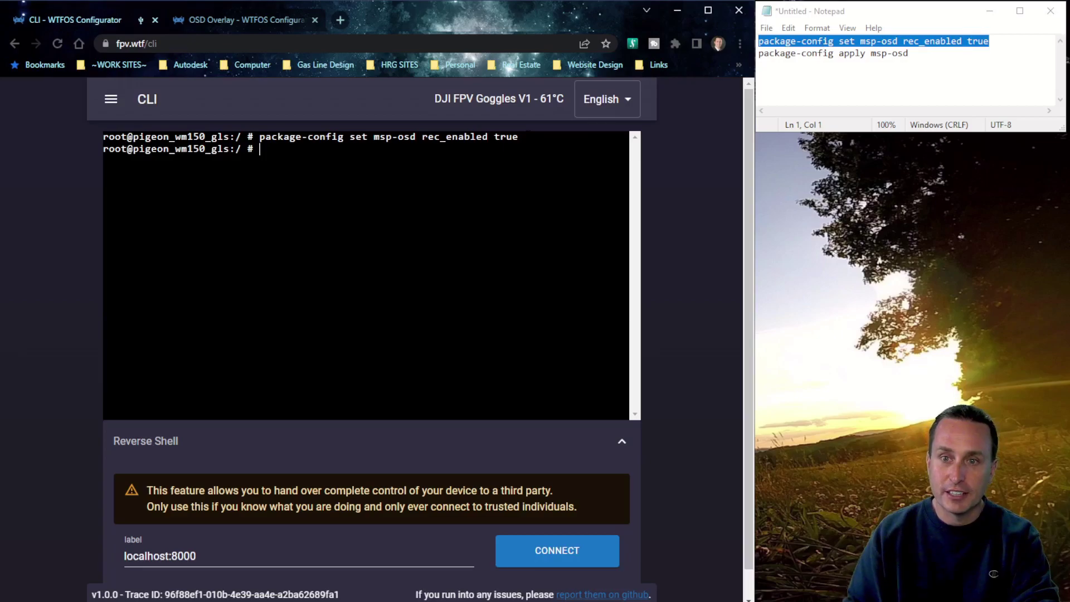
Run 'package-config apply msp-osd' to restart the msp-osd-goggles service.
drag(920, 51, 767, 50)
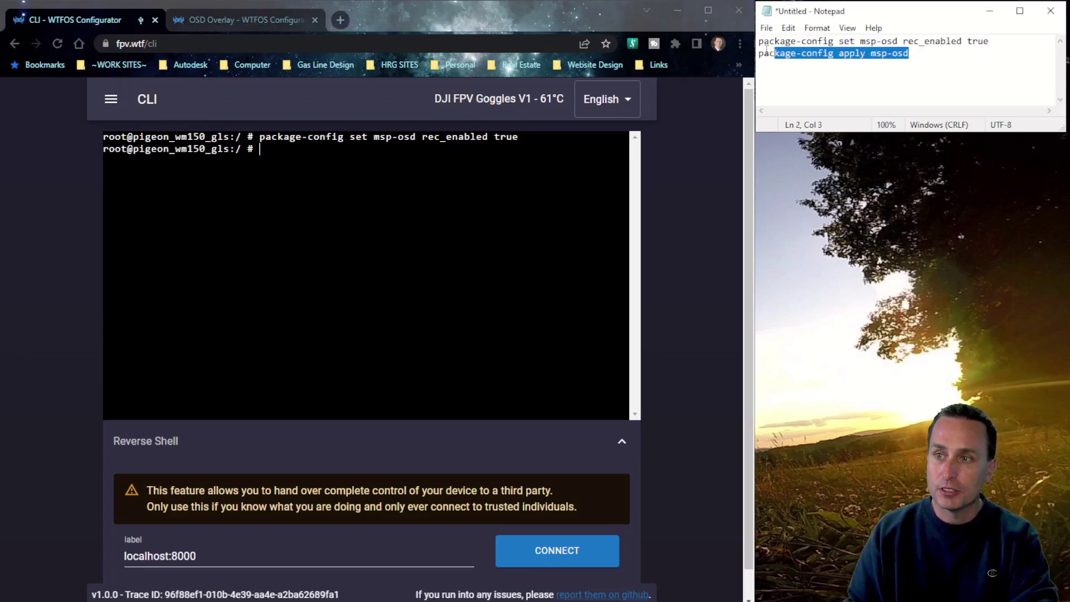
right_click(776, 58)
click(821, 95)
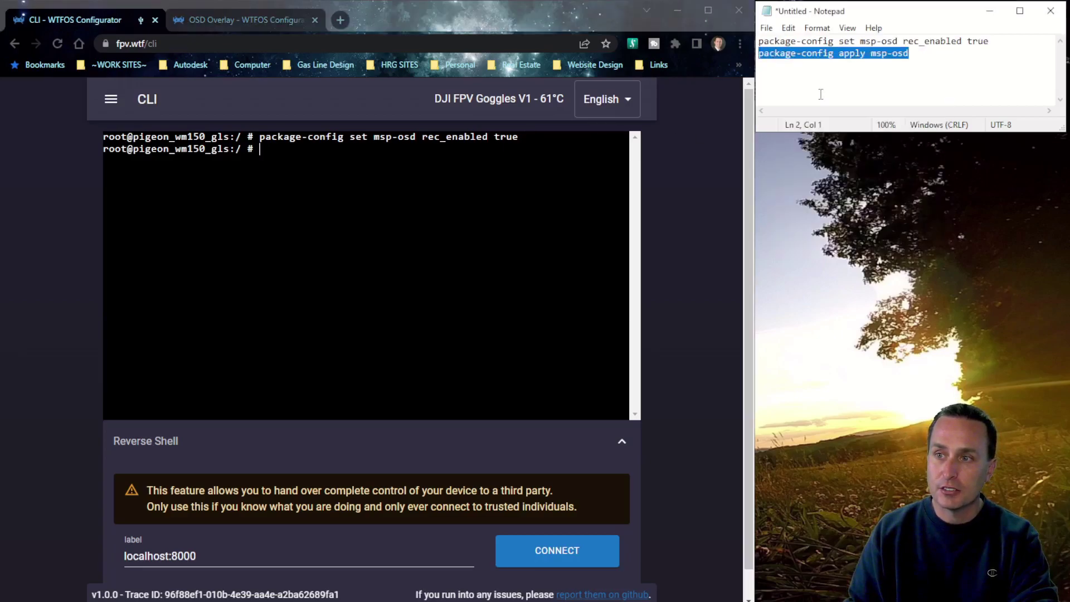
right_click(324, 149)
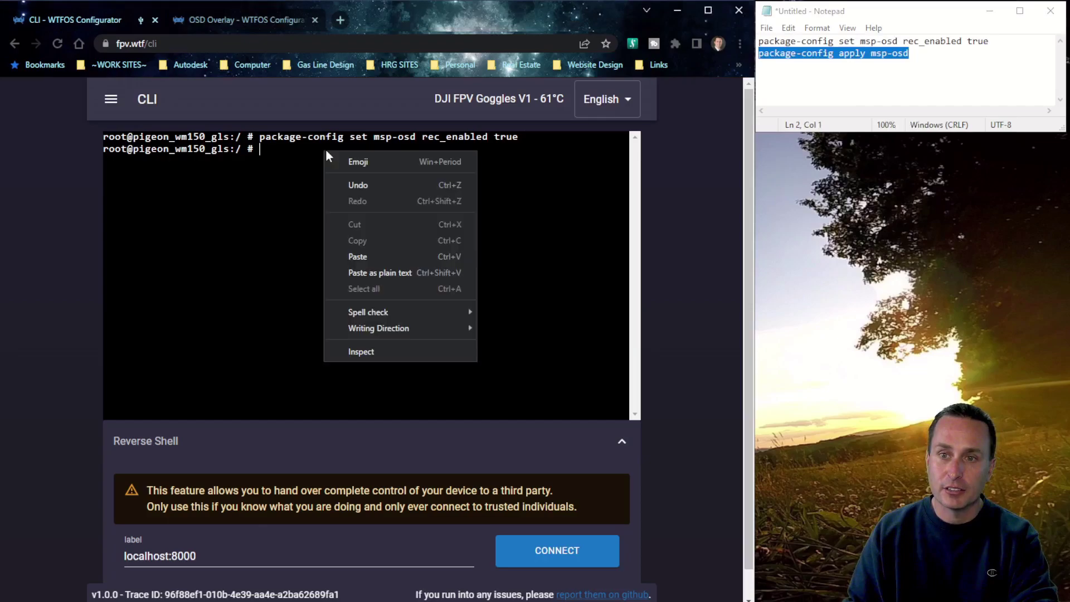
click(367, 253)
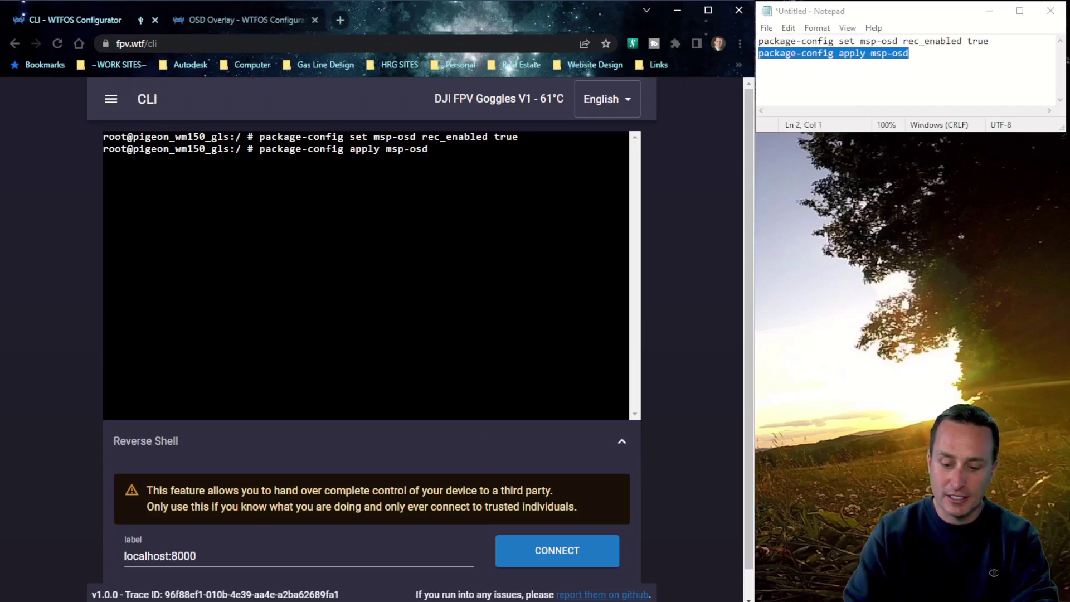
key(Return)
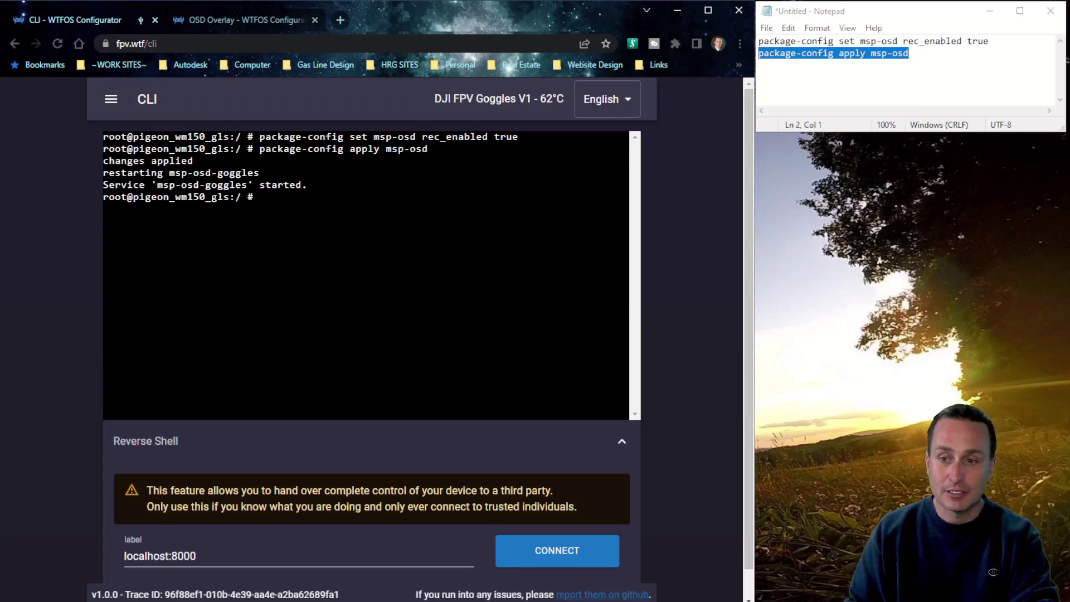
Return to the WTFOS Configurator home page.
click(111, 99)
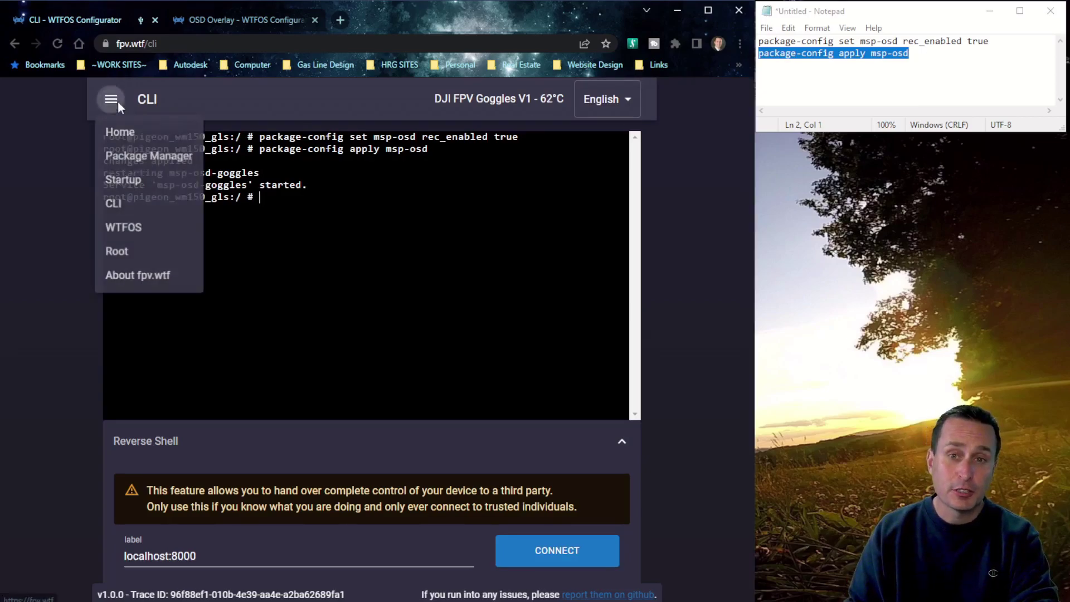
click(120, 134)
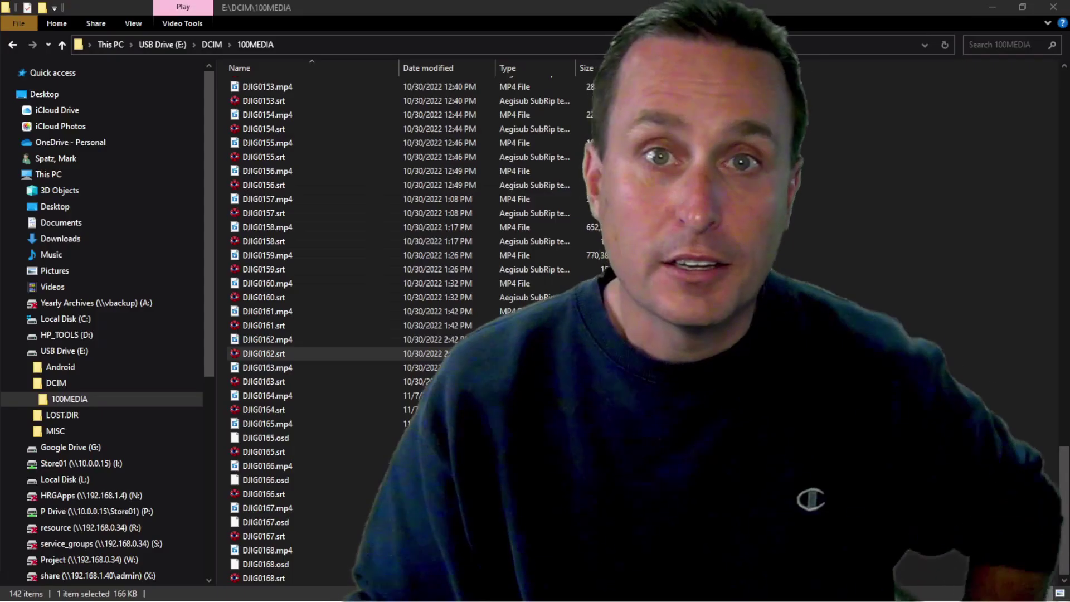
key(ctrl+space)
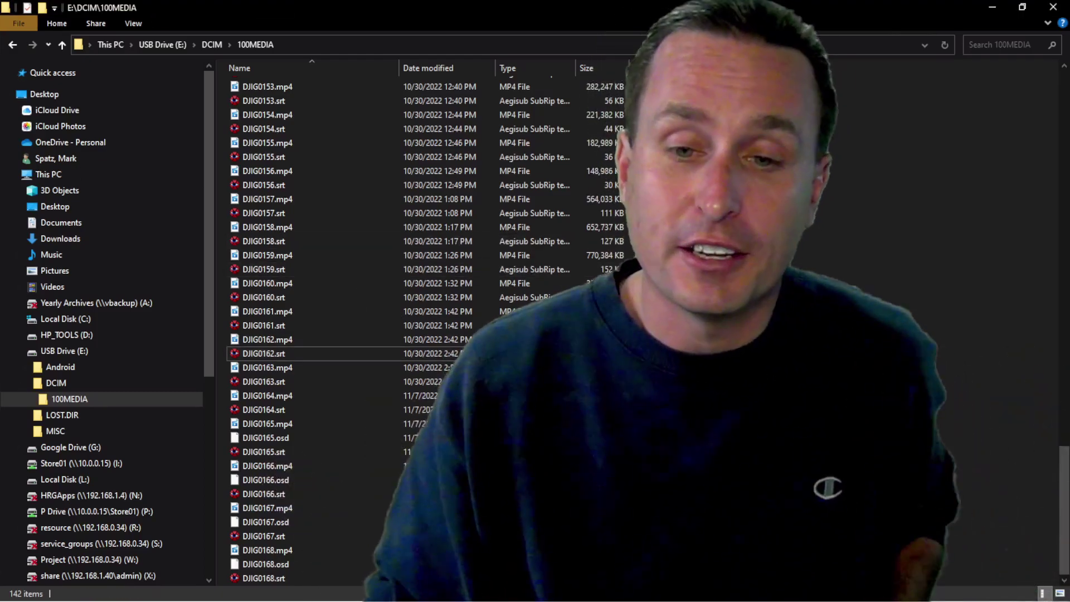
click(270, 523)
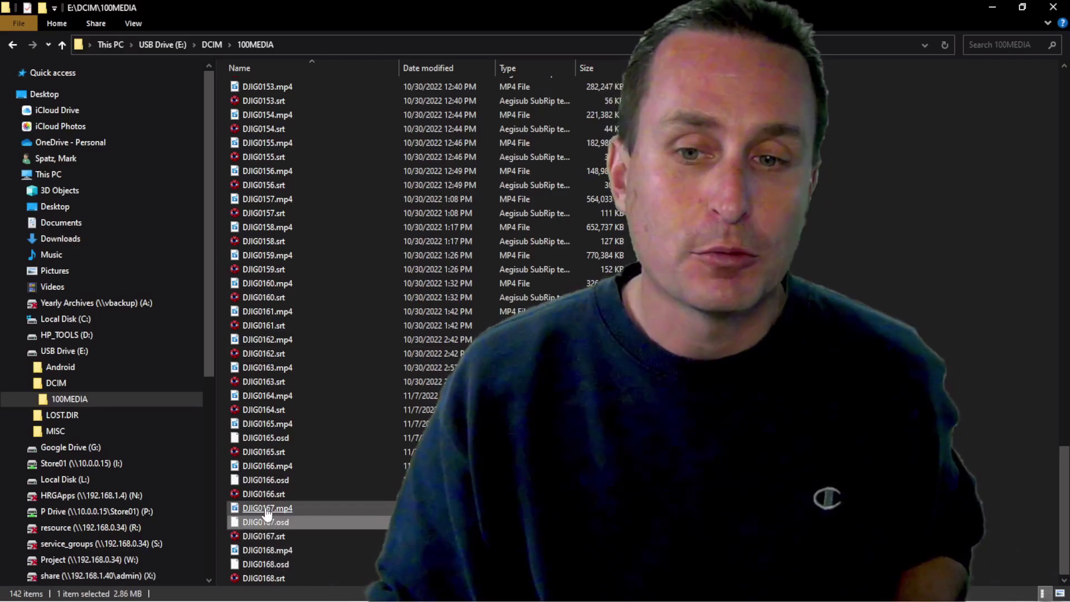
click(266, 509)
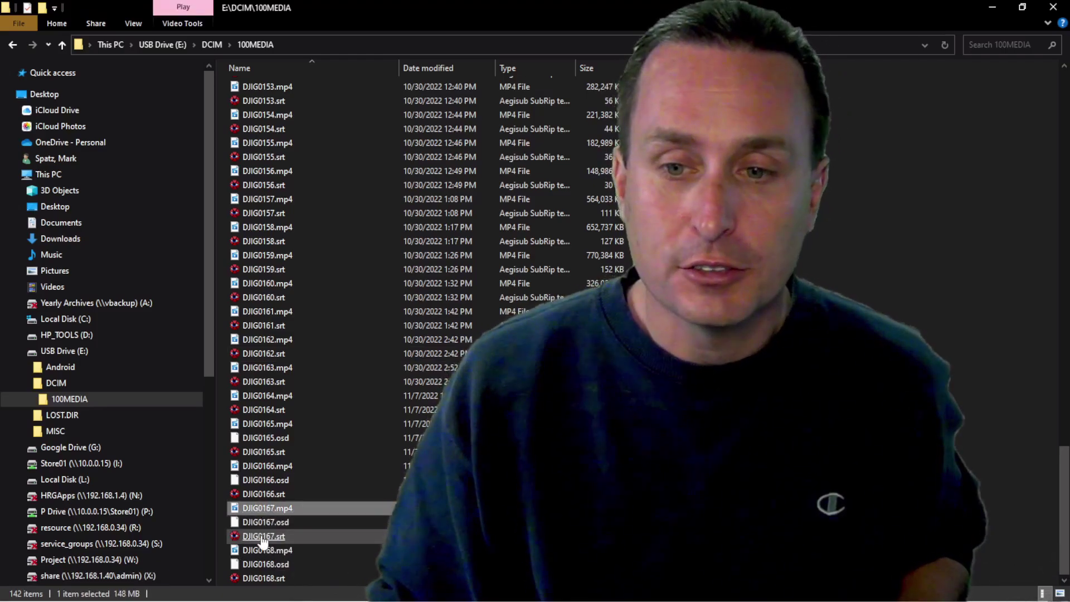
click(263, 537)
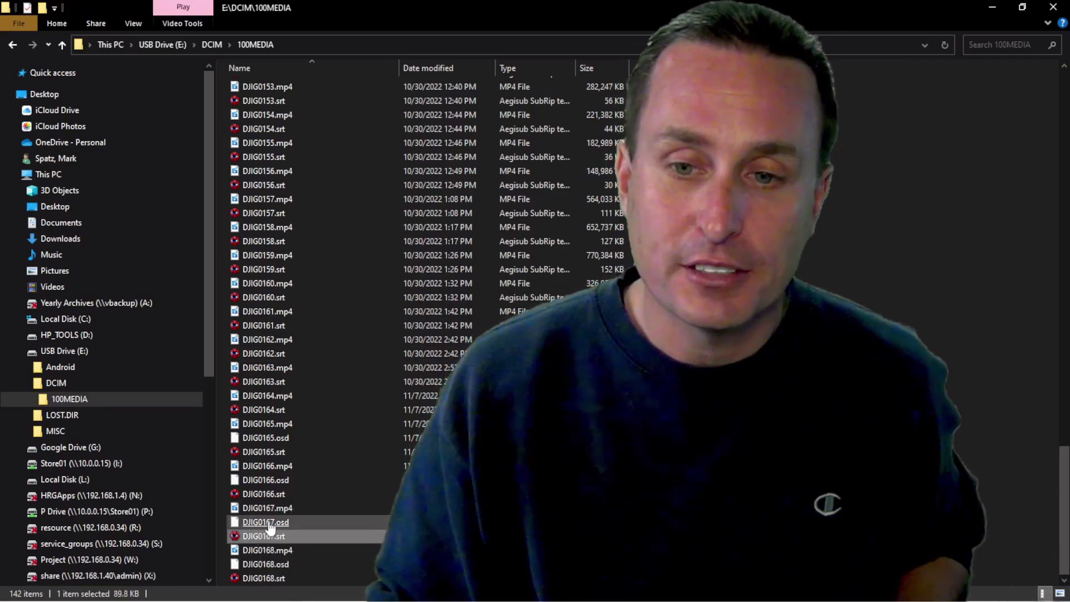
click(268, 522)
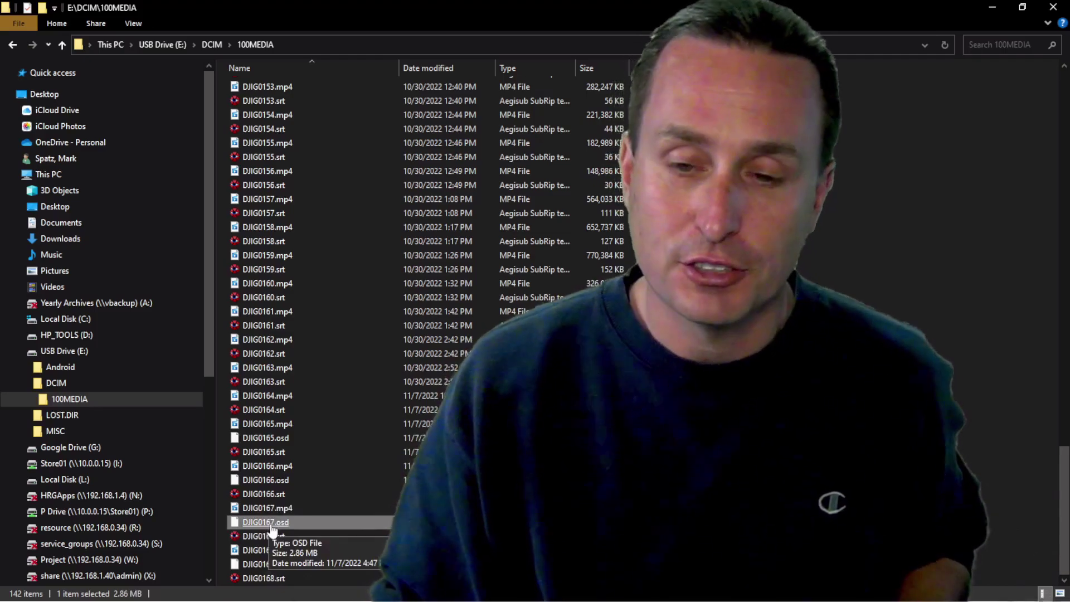
click(266, 564)
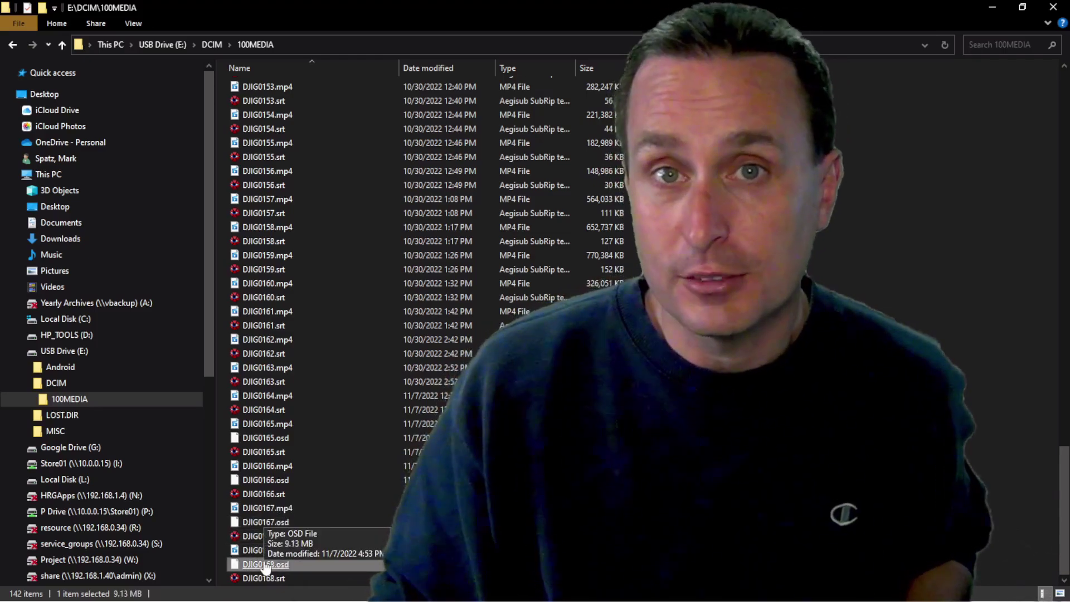